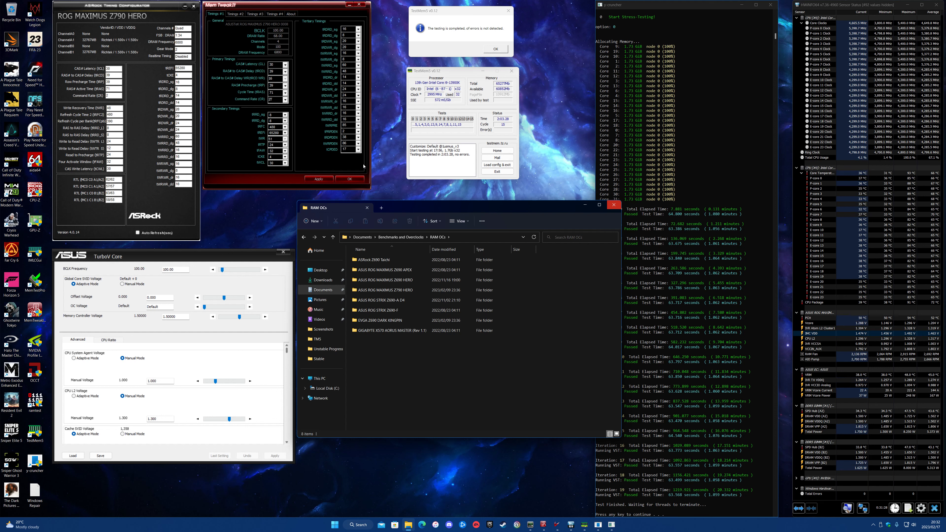
Step: Browse from RAM OCs through ASUS ROG MAXIMUS Z790 HERO and the i9-13900K SP 100 folder to the F5-6000 kit's Unstable Progress folder
double_click(419, 290)
double_click(420, 260)
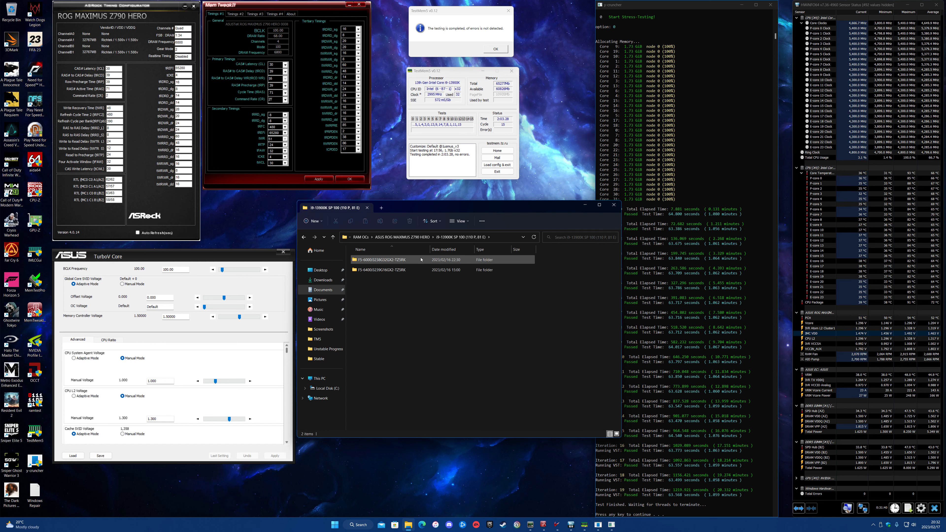
double_click(421, 259)
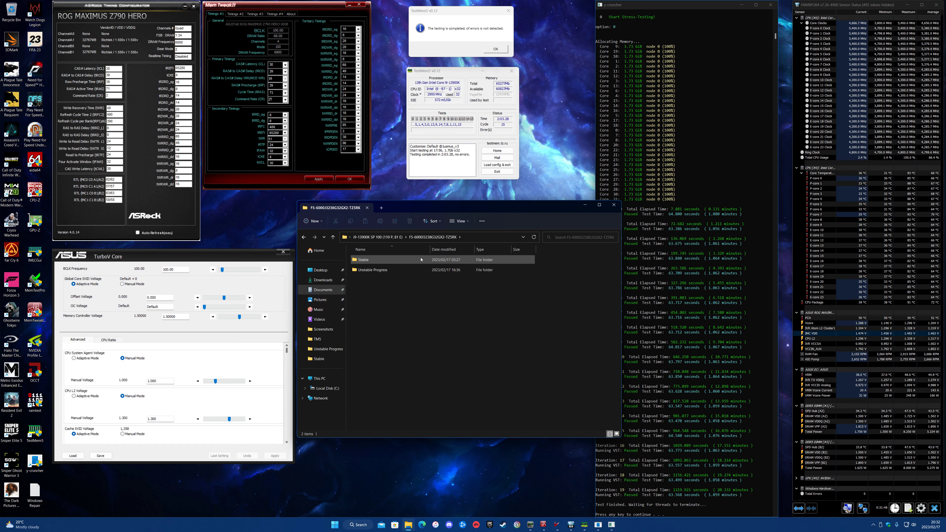
double_click(418, 270)
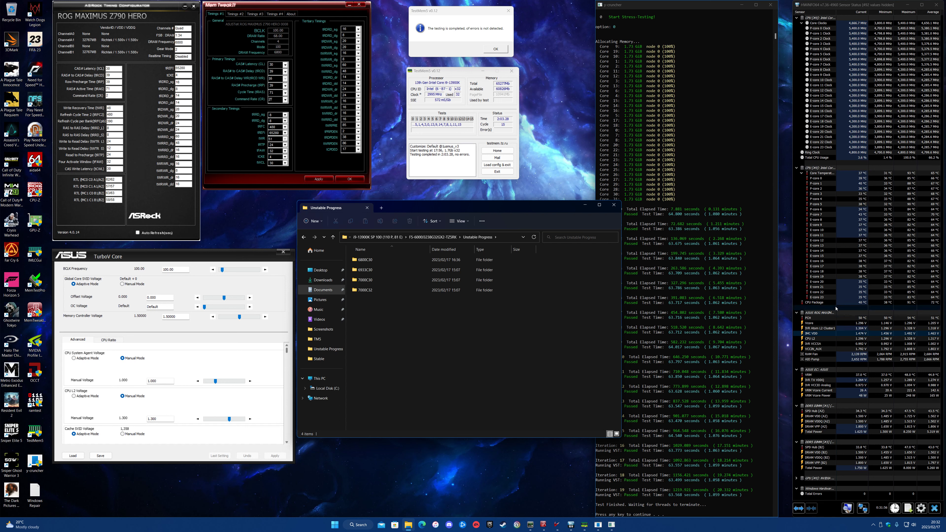
right_click(835, 308)
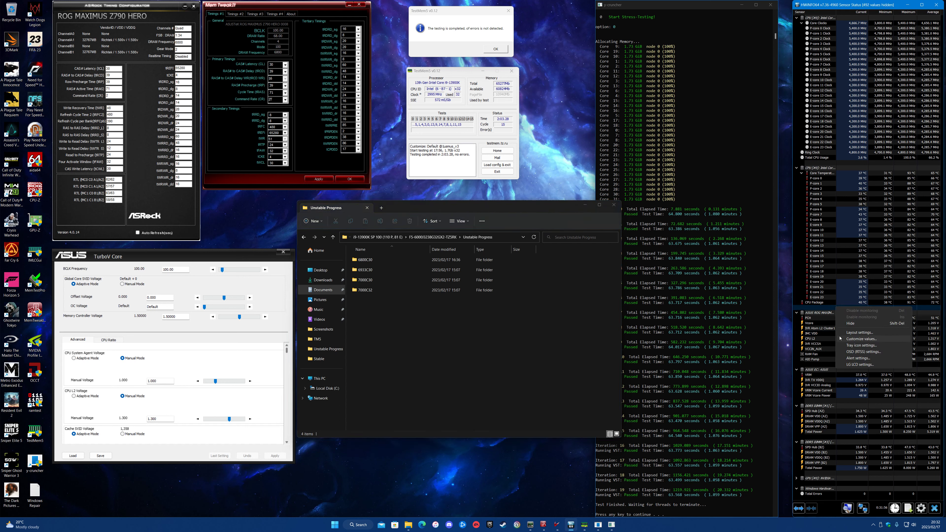
click(559, 497)
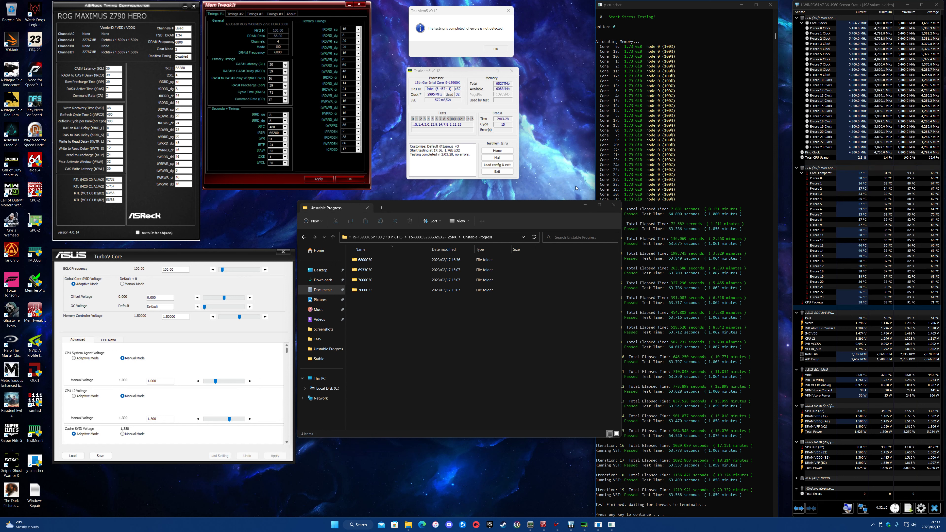
Step: Look through the 7000C32 and 7000C30 folders and return to the Unstable Progress folder
double_click(365, 290)
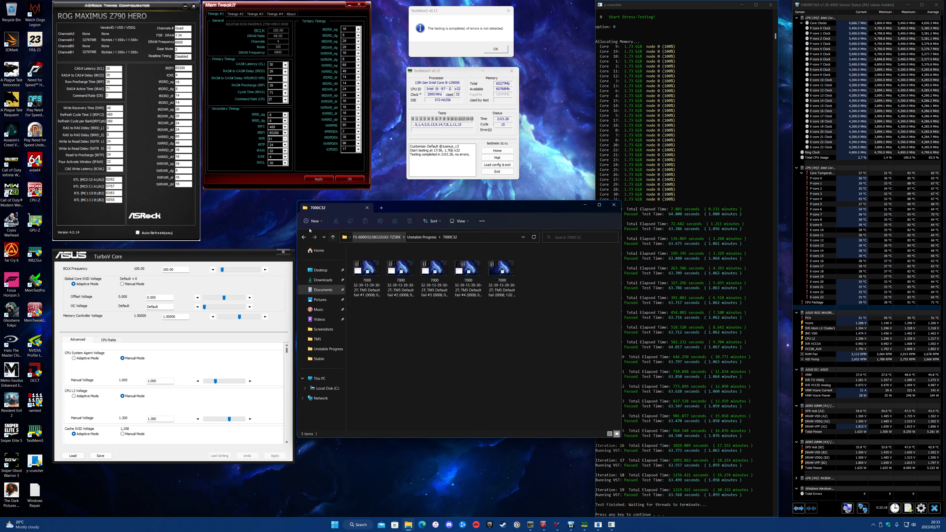
click(304, 237)
double_click(365, 280)
key(alt+Left)
click(374, 267)
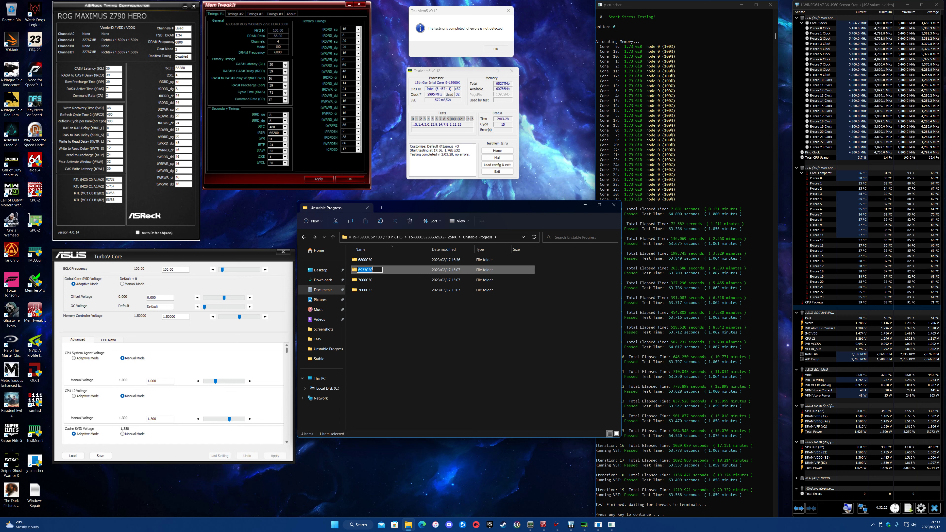
click(365, 270)
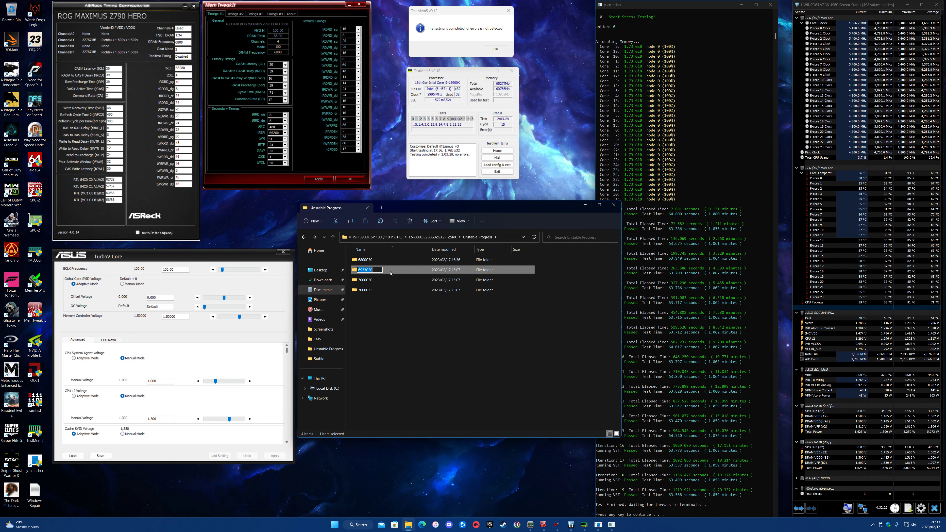
click(408, 303)
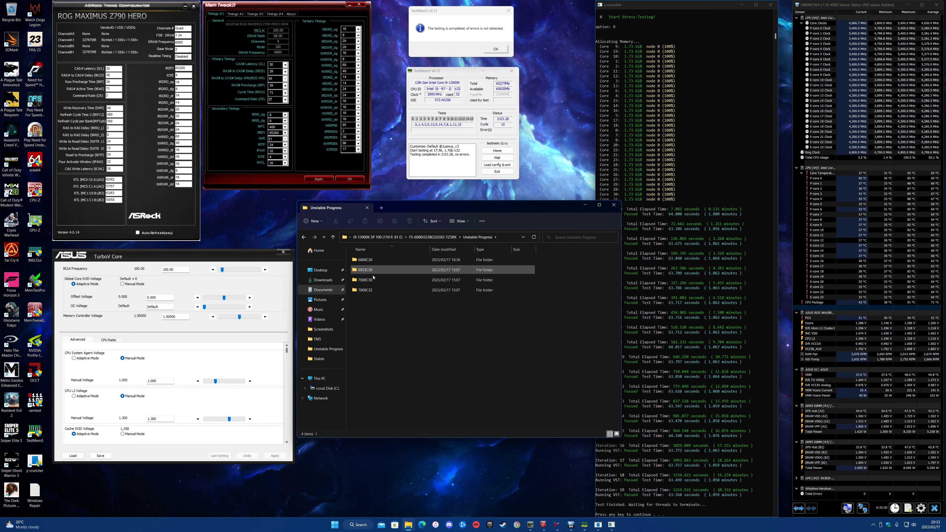
Step: Open the 6933 VST Pass screenshot from the memory kit's Stable folder
click(304, 237)
click(303, 237)
click(314, 237)
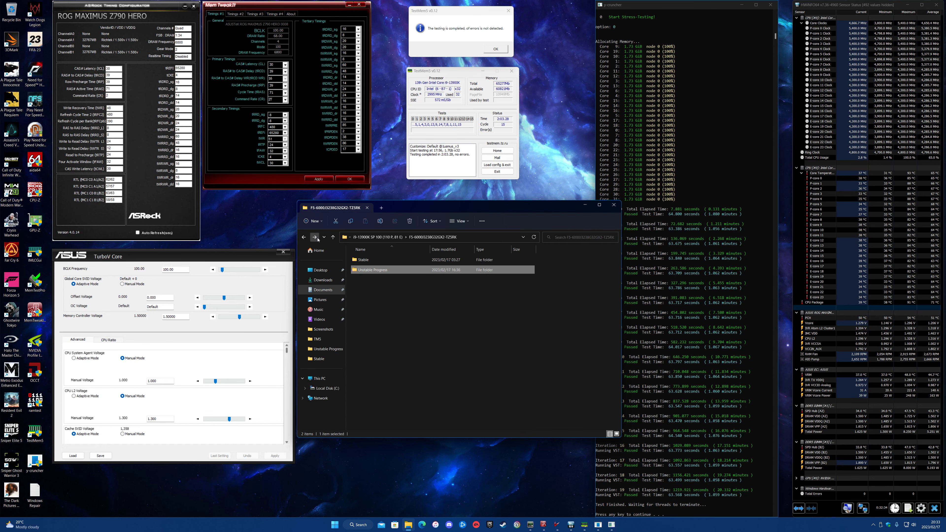
double_click(370, 270)
double_click(371, 265)
Step: Examine the memory timings, y-cruncher iterations and sensor readings in the 6933 screenshot and close it
scroll(495, 298, up, 3)
scroll(496, 298, down, 3)
scroll(434, 279, up, 3)
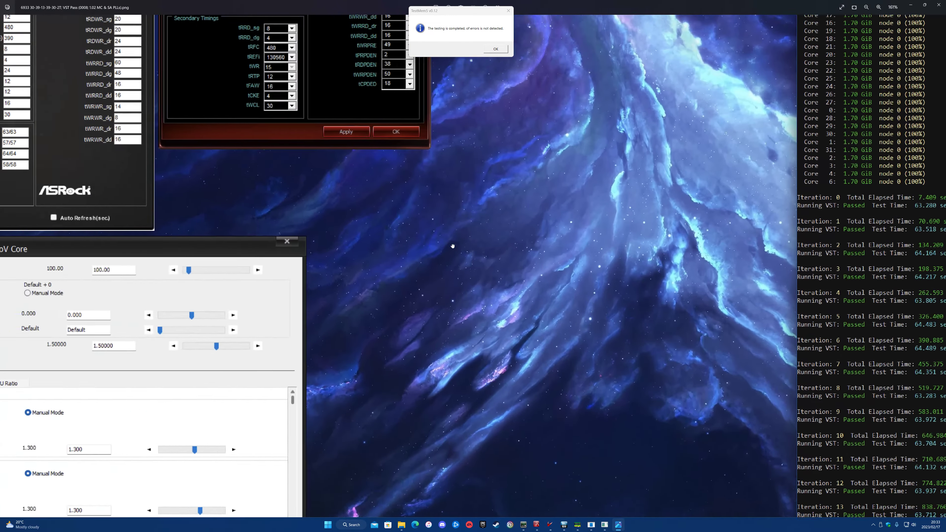
scroll(495, 261, down, 2)
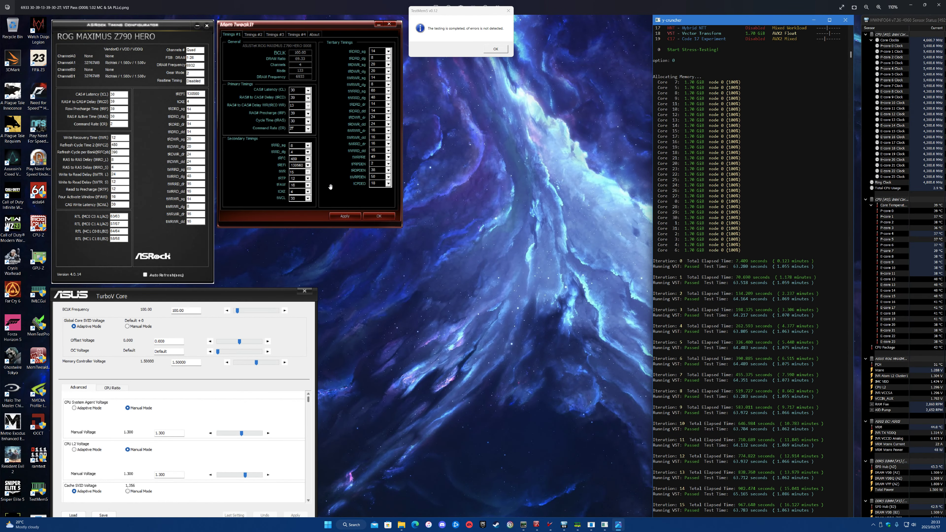
drag(330, 187, 285, 104)
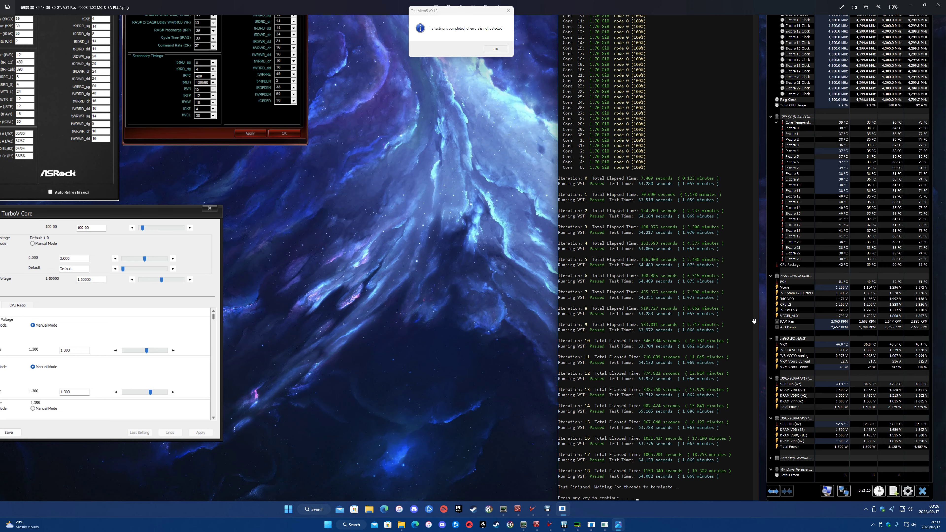
scroll(678, 325, down, 2)
scroll(576, 284, up, 5)
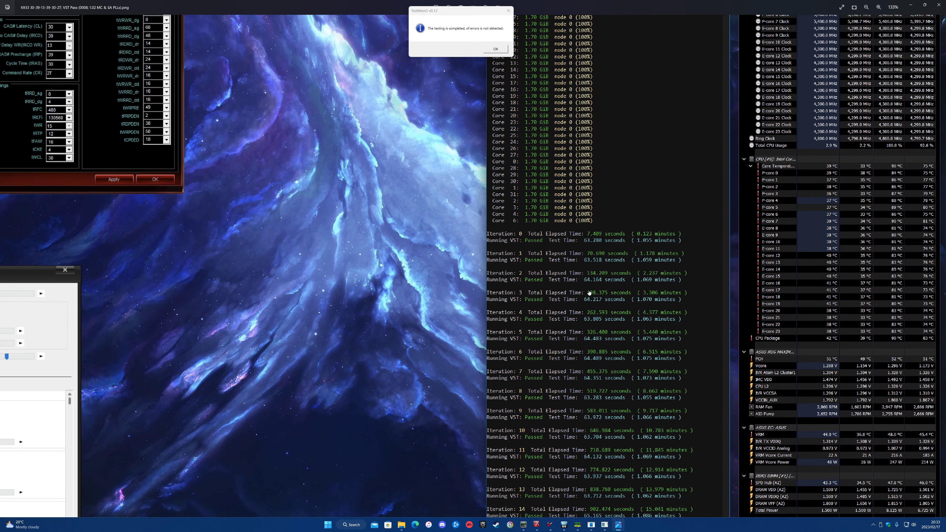
drag(312, 156, 612, 274)
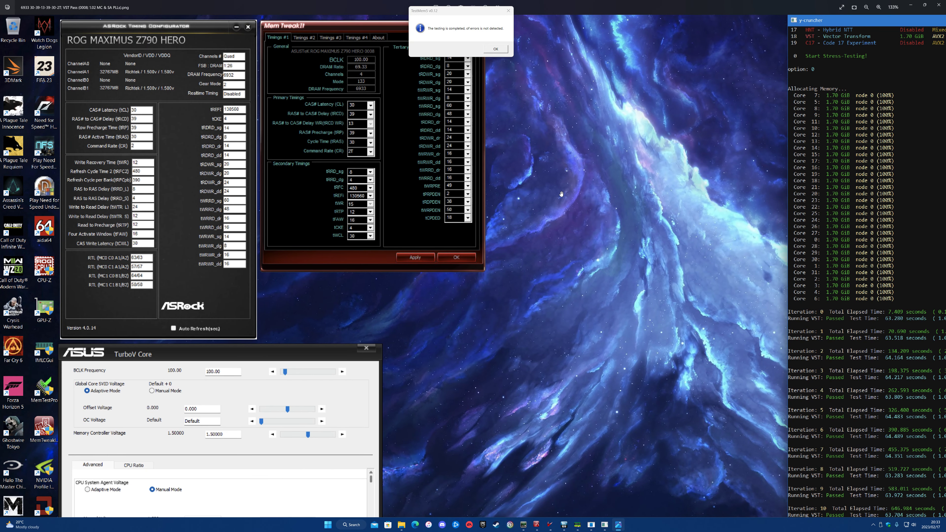
click(939, 5)
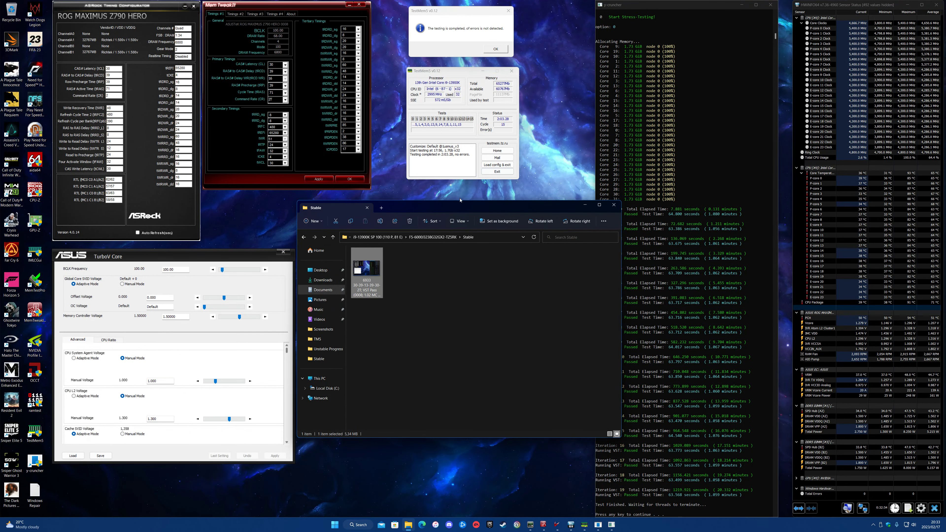
Step: View the 7000 TM5 Default Fail screenshot for 1.02 MC & SA PLLs in Unstable Progress > 7000C32, examining its memory timings
click(303, 237)
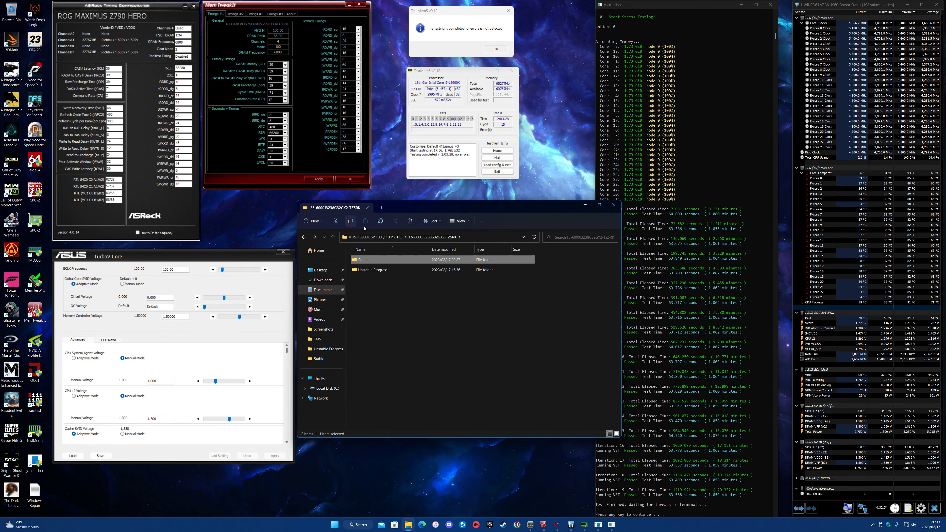
double_click(420, 262)
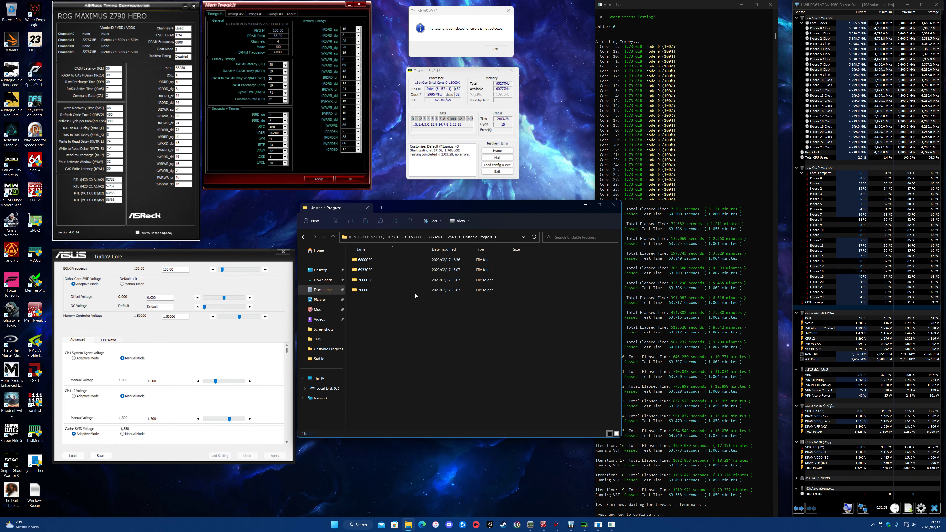
double_click(496, 285)
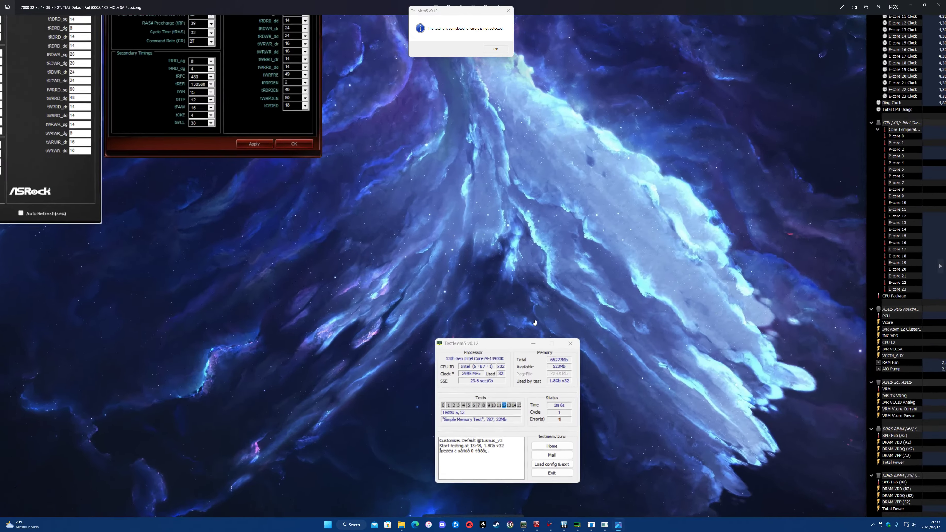
scroll(469, 274, up, 5)
scroll(469, 274, down, 5)
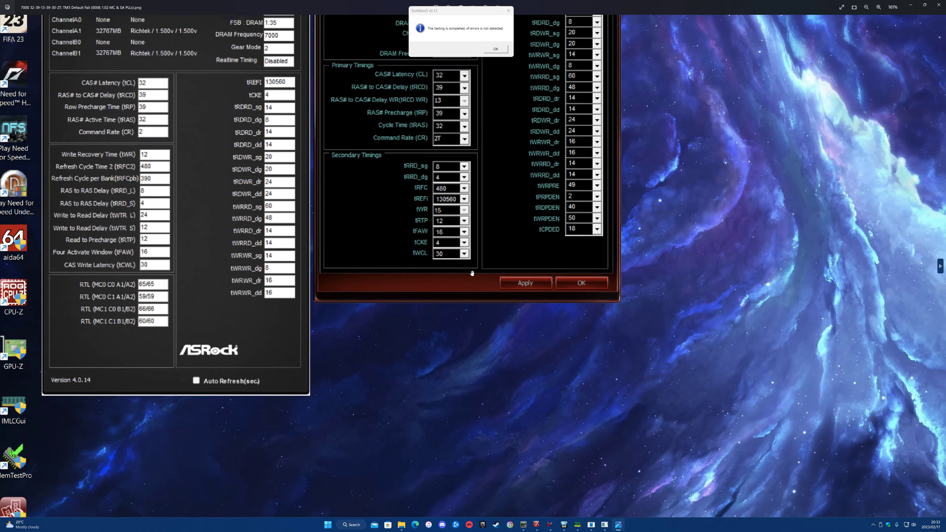
scroll(259, 244, up, 6)
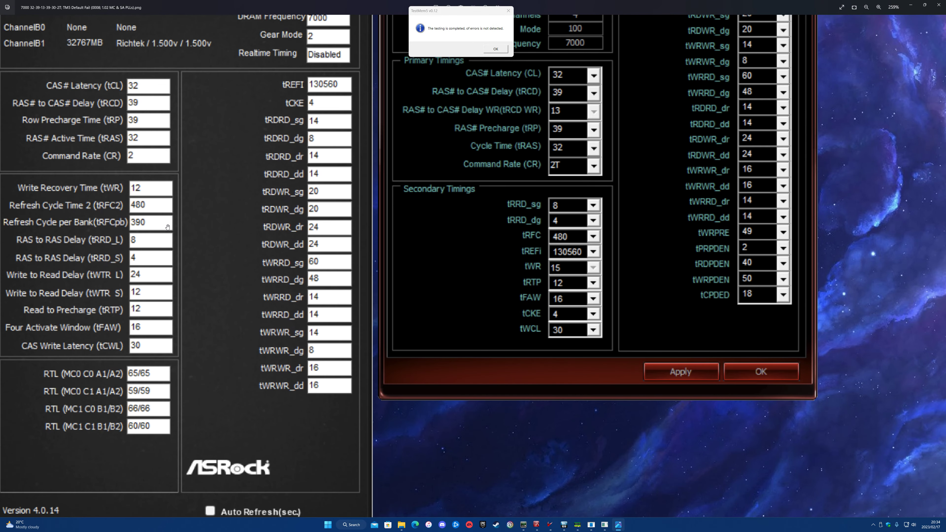
scroll(167, 227, down, 2)
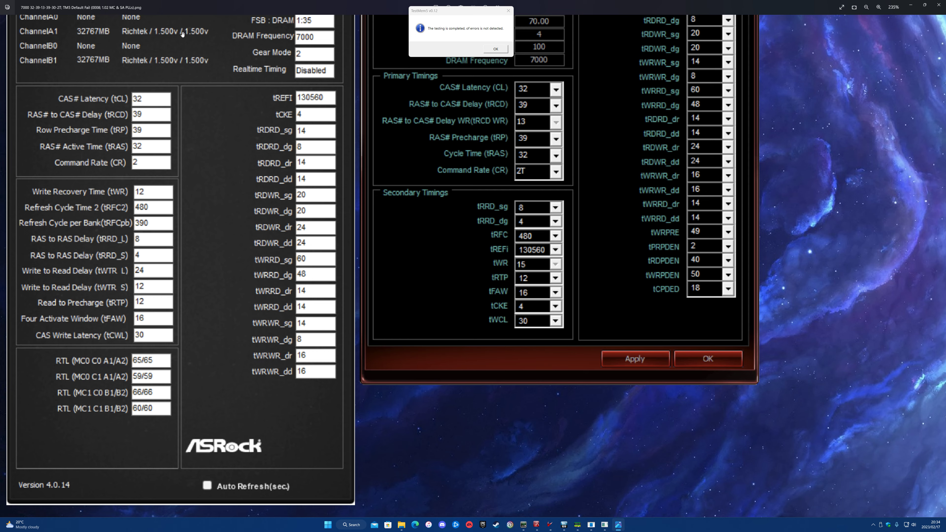
click(938, 6)
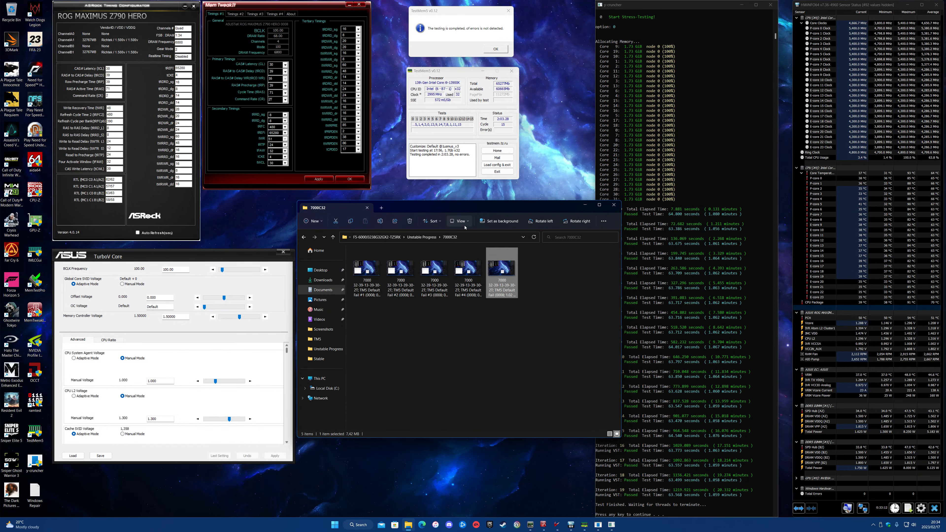
Step: View the timings in the TM5 Default Fail #1 and Fail #4 screenshots of the 7000C32 folder
double_click(367, 267)
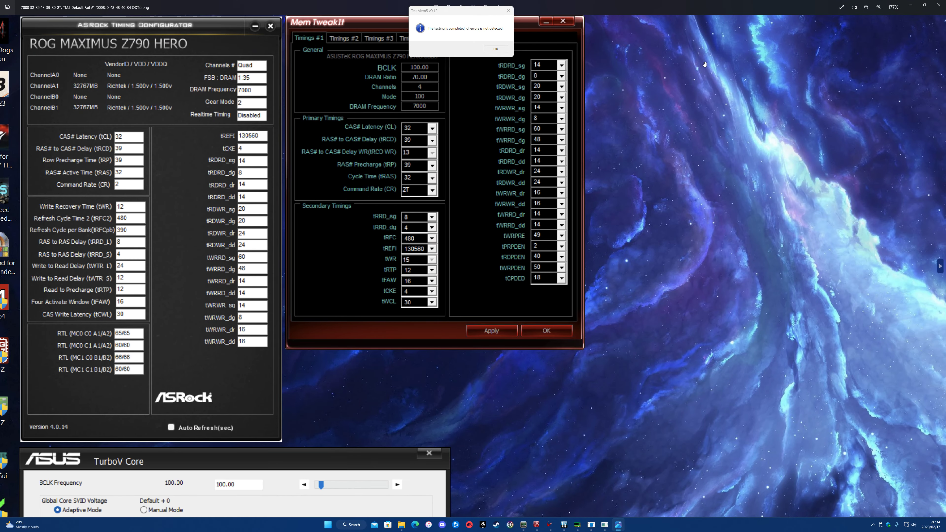
click(938, 5)
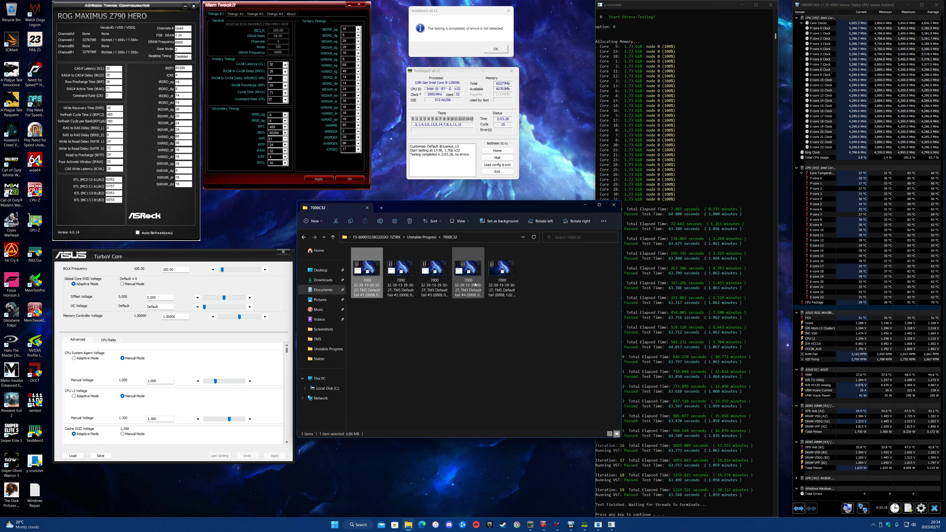
double_click(466, 280)
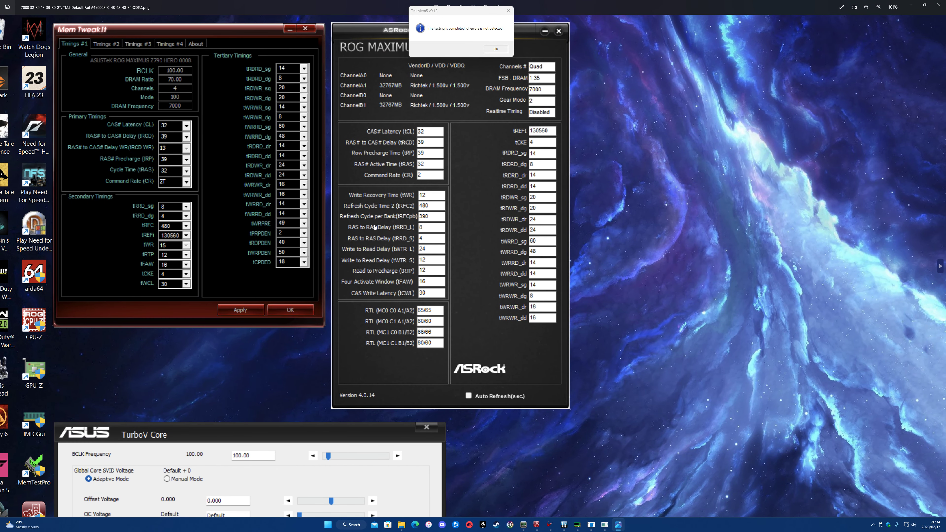
drag(375, 227, 334, 221)
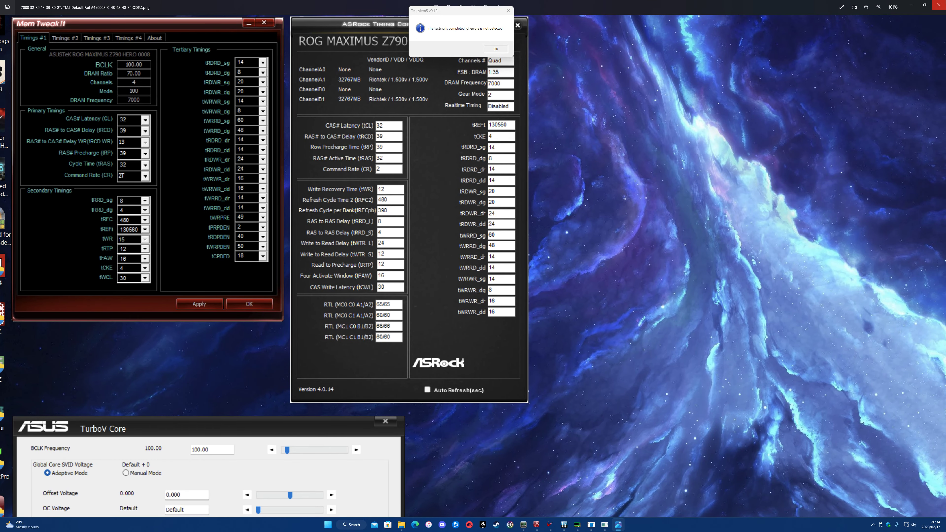
key(Escape)
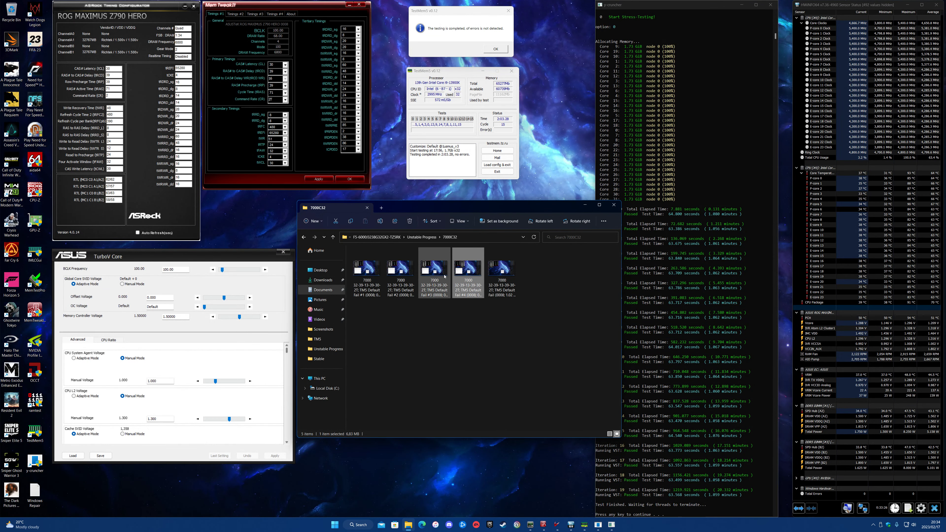
Step: Open the TM5 ABSOLUT Fail screenshot from the 7000C30 folder and examine its TestMem5 test status
key(alt+Up)
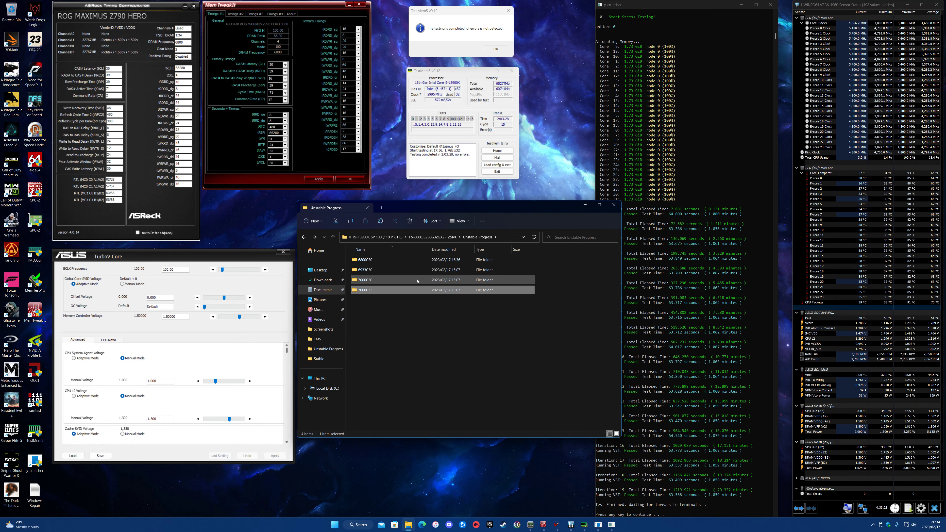
double_click(417, 281)
double_click(369, 265)
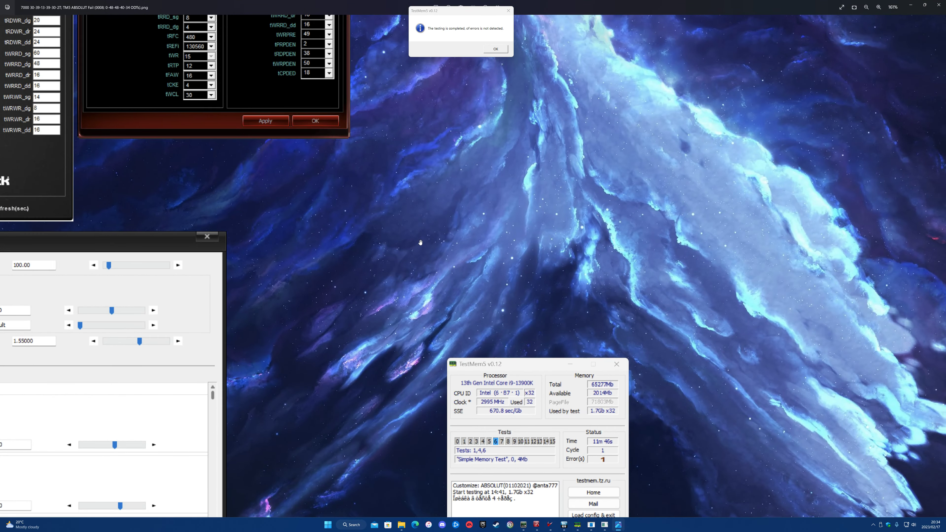
drag(421, 243, 553, 317)
scroll(547, 395, up, 5)
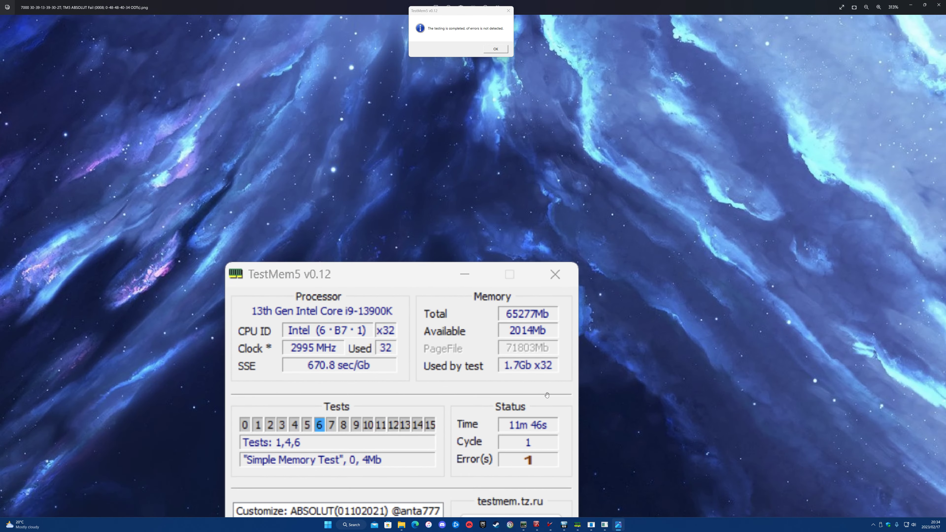
drag(547, 442, 509, 375)
scroll(511, 369, down, 3)
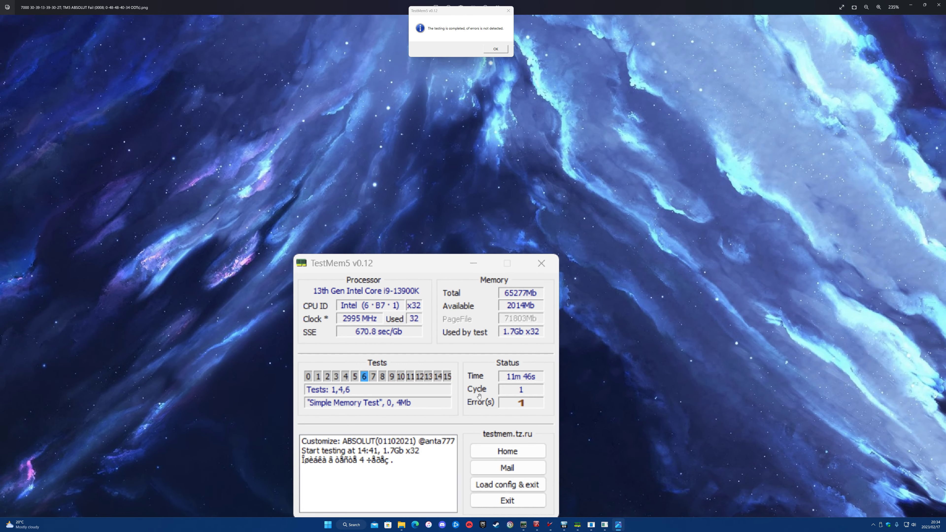
scroll(385, 444, down, 3)
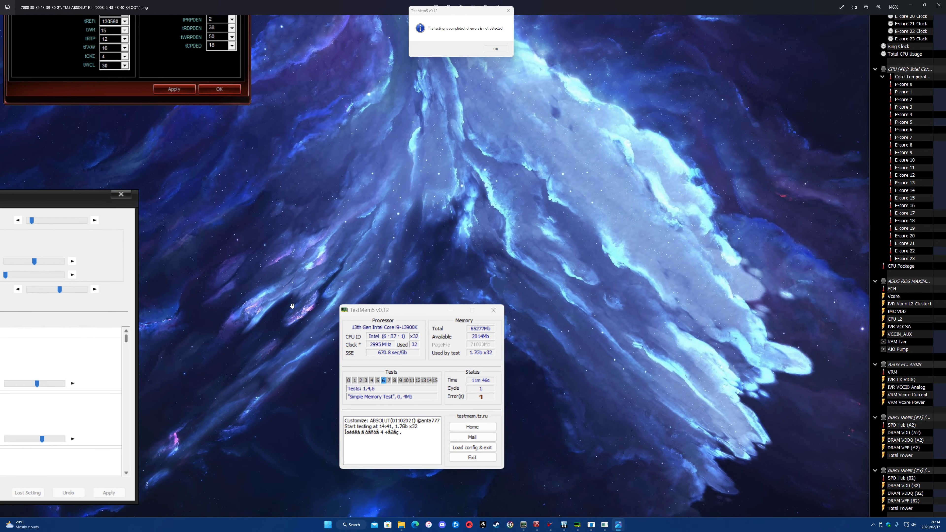
Step: Examine the TurboV Core voltages and the ASRock Timing Configurator and MemTweakIt timings in the 7000C30 screenshot
drag(201, 258, 323, 295)
scroll(324, 295, down, 2)
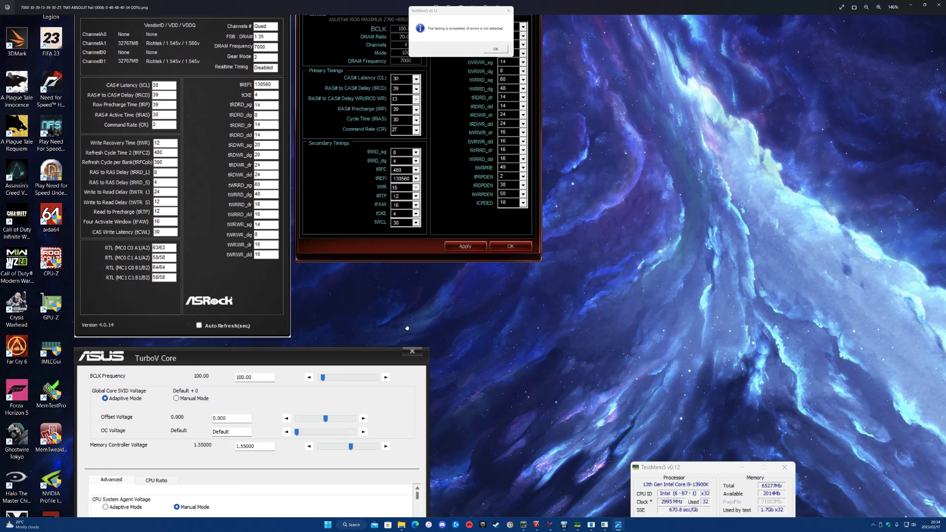
scroll(373, 335, up, 5)
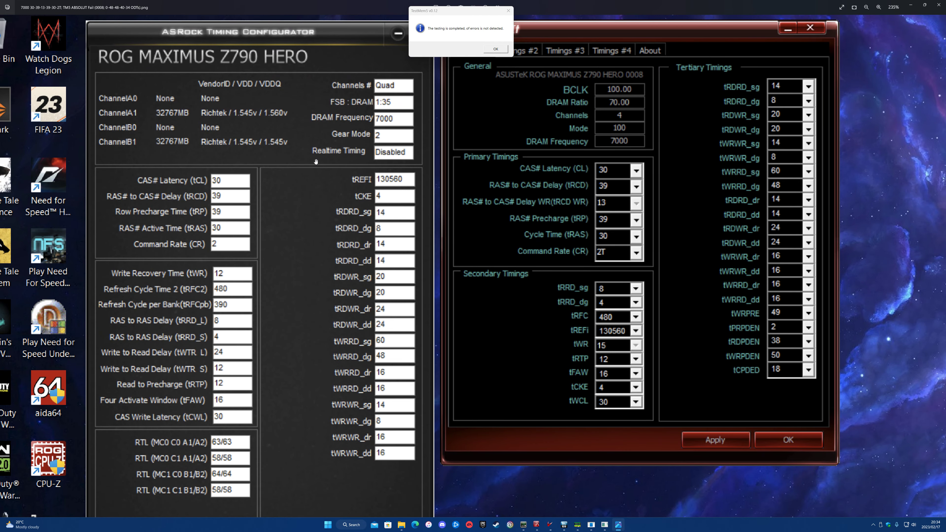
Step: Examine the ASRock Timing Configurator and MemTweakIt timings and the DDR5 DIMM sensor voltages in the 7000C30 TM5 ABSOLUT Fail screenshot
drag(530, 231, 418, 189)
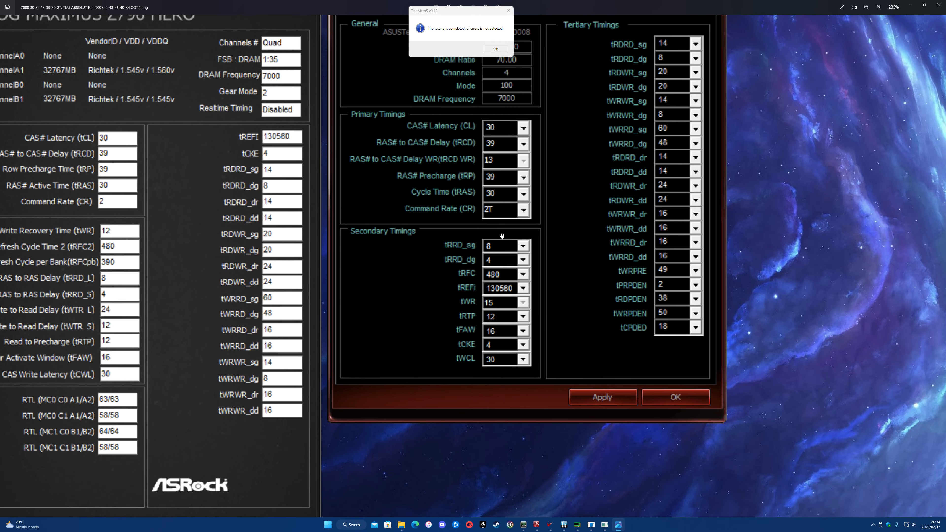
drag(501, 236, 535, 195)
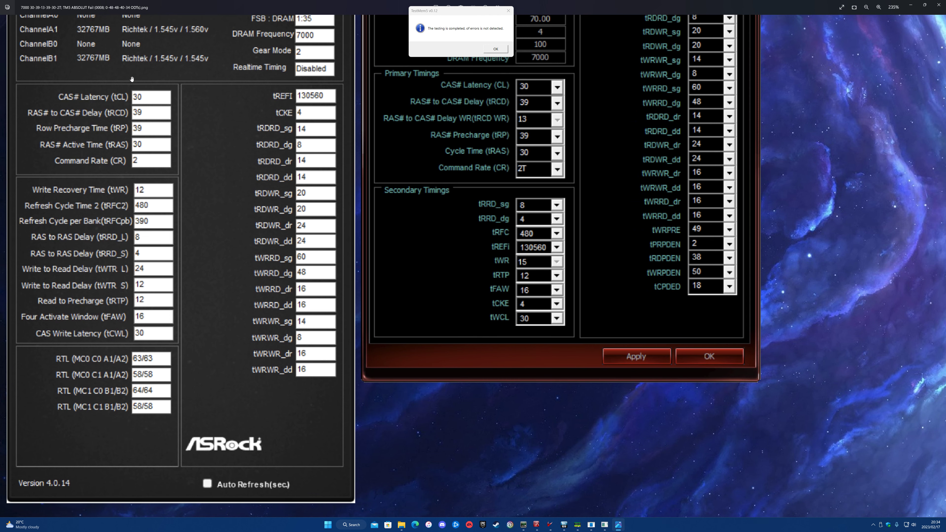
scroll(260, 130, right, 10)
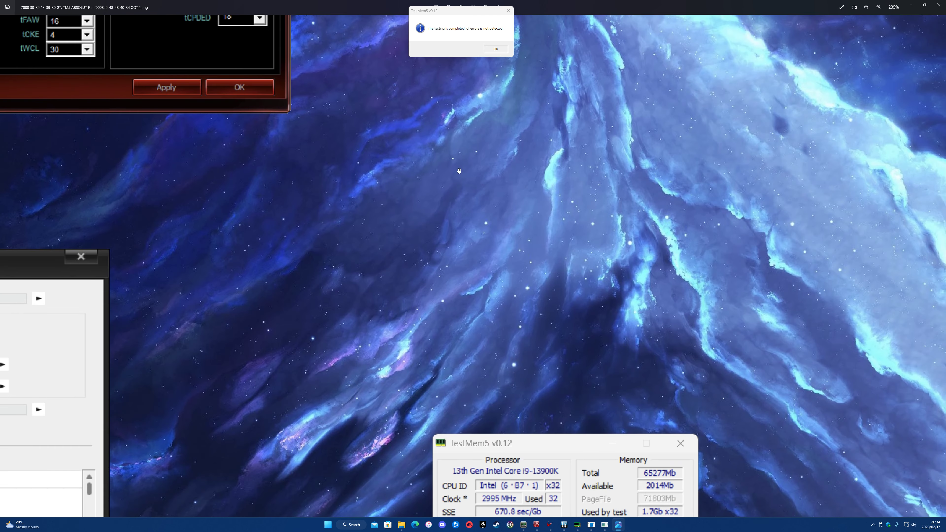
scroll(478, 188, right, 3)
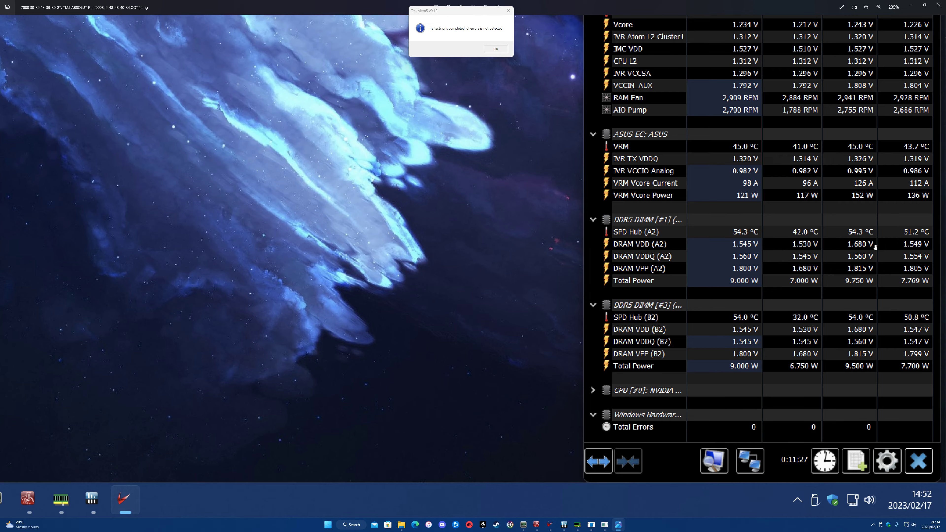
Step: Compare the TurboV Core voltages and memory timings in the 7000C30 screenshot again, then close the image and its folder window
scroll(875, 247, down, 5)
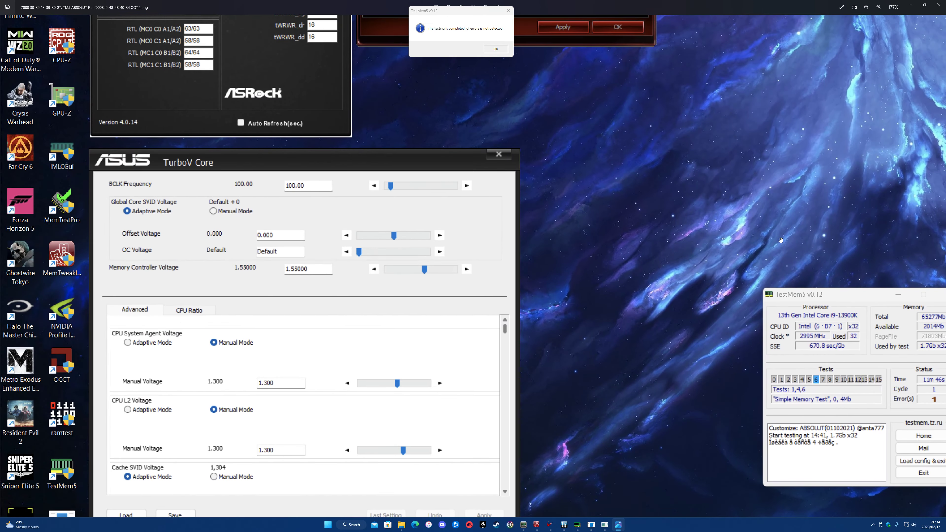
scroll(781, 240, up, 5)
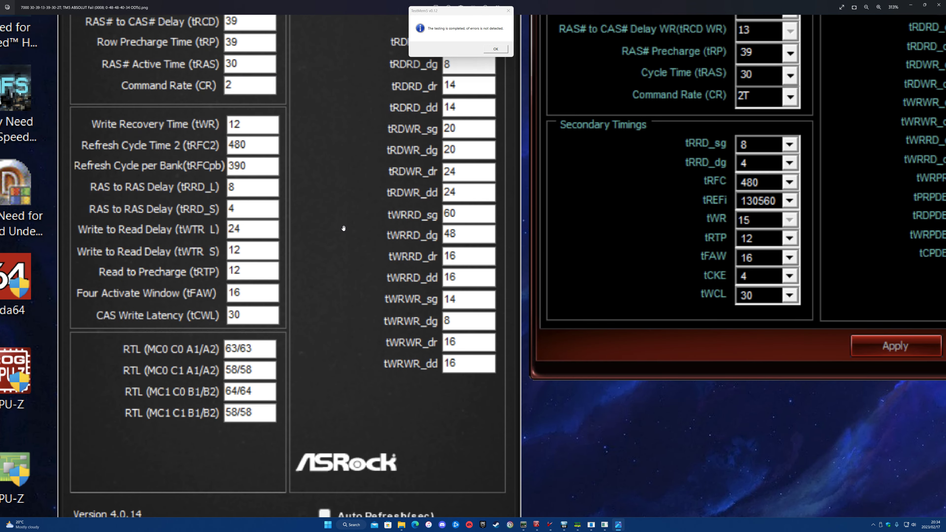
scroll(344, 228, down, 3)
scroll(399, 120, up, 2)
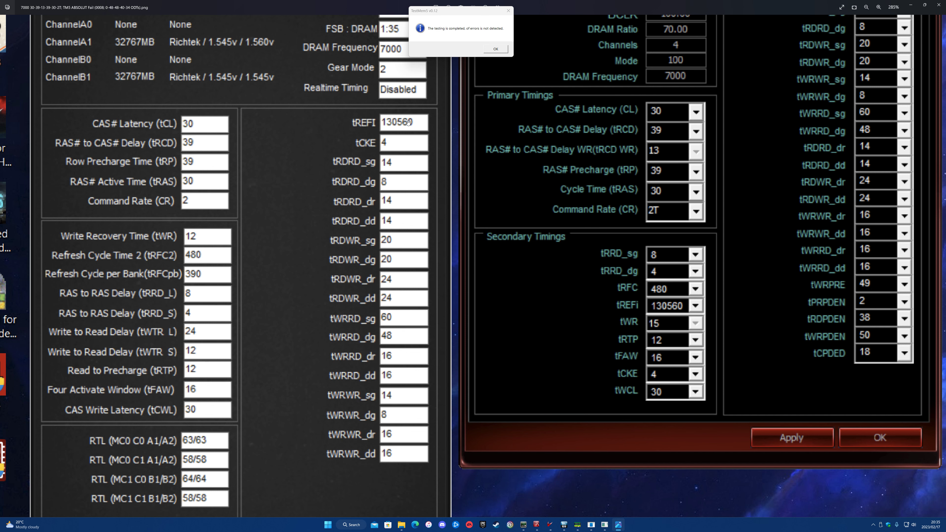
scroll(468, 262, down, 1)
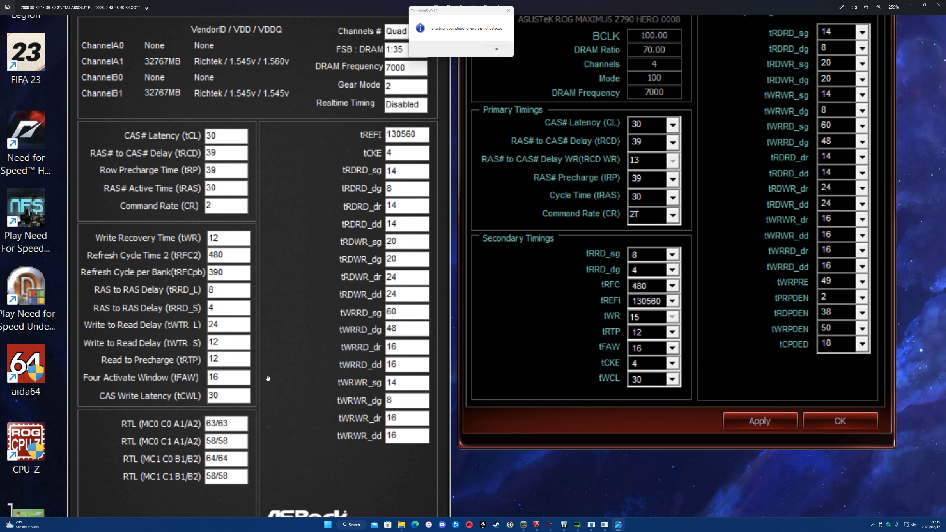
scroll(298, 257, down, 3)
scroll(334, 230, up, 1)
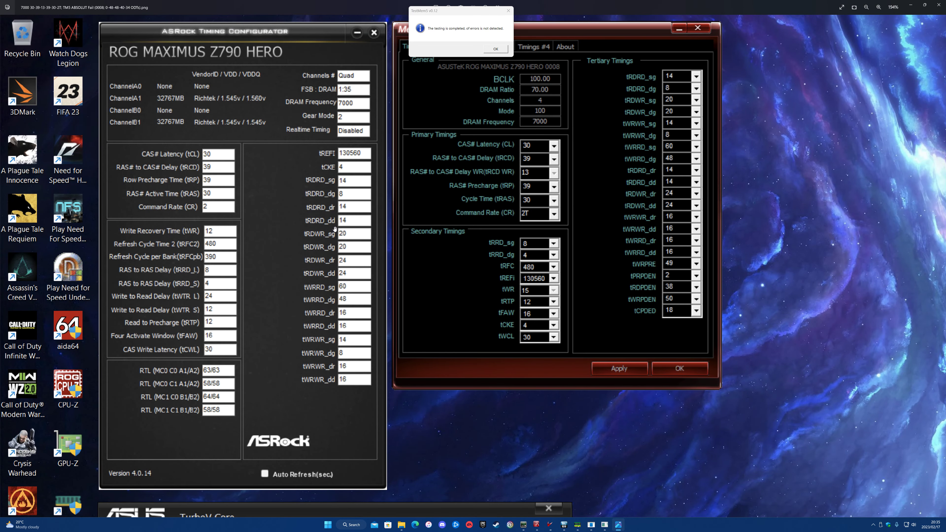
click(938, 5)
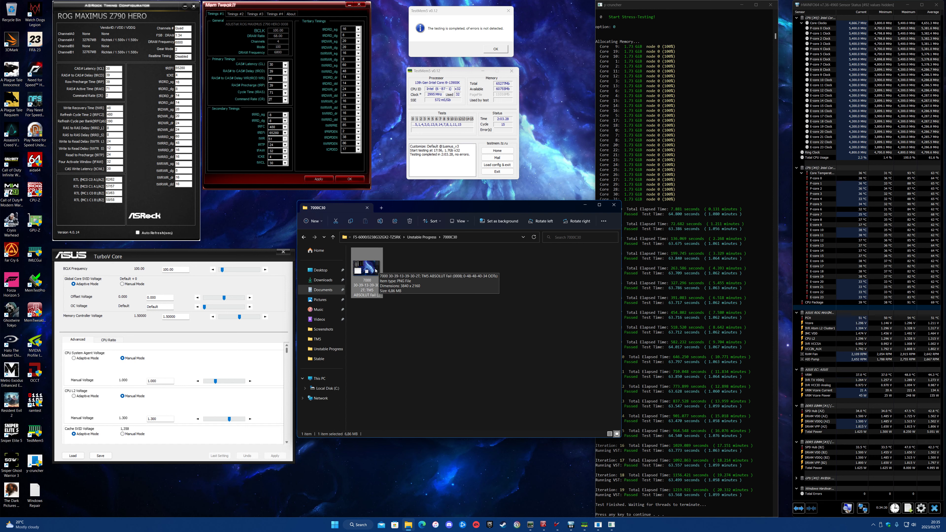
key(alt+F4)
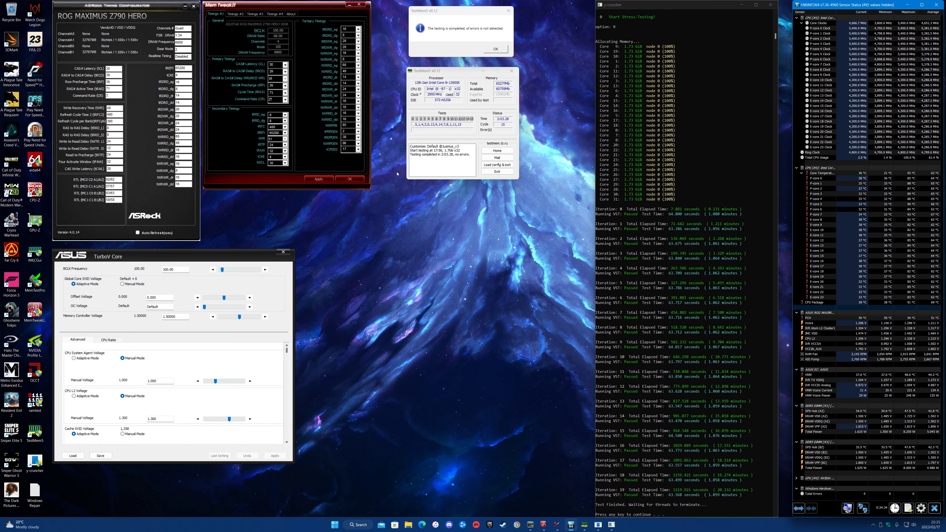
Step: Open Screenshot (142) from the Pictures > Screenshots folder and look over its timings, voltages and TestMem5 windows
key(super+e)
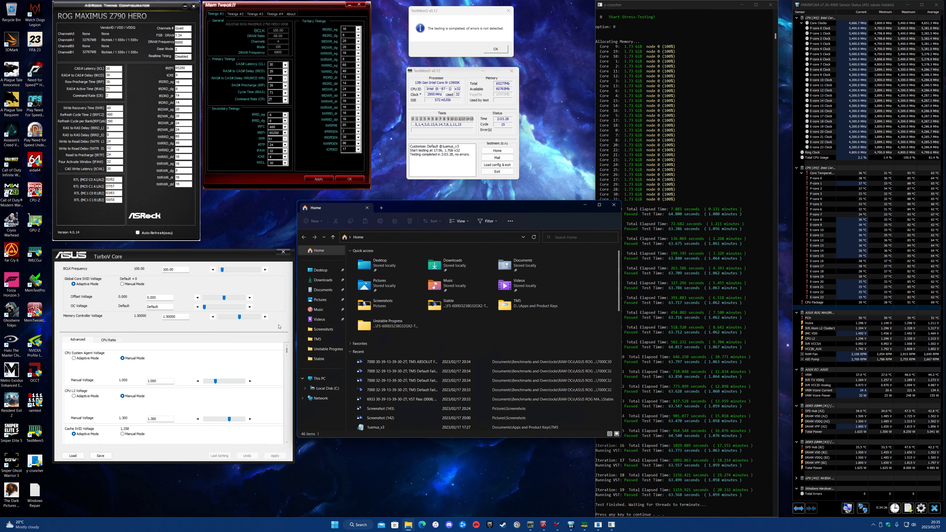
click(322, 329)
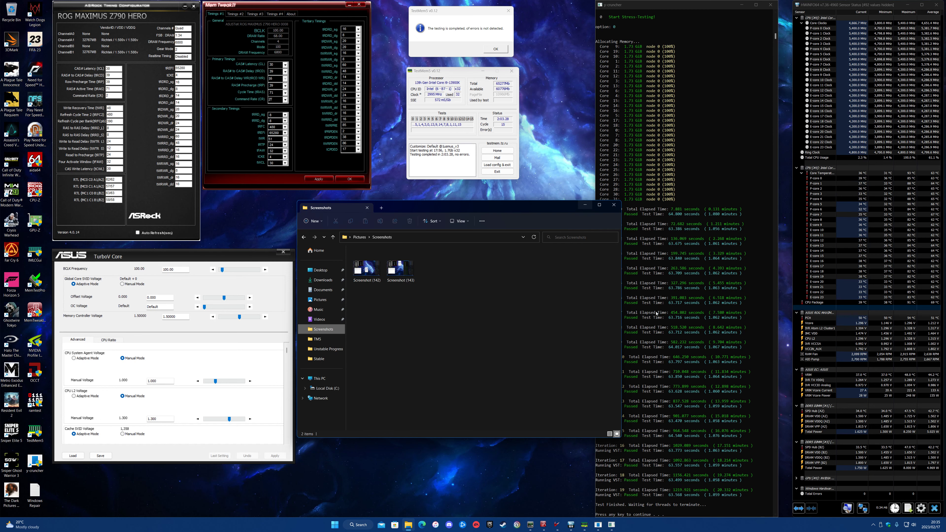
drag(478, 210, 516, 220)
double_click(409, 278)
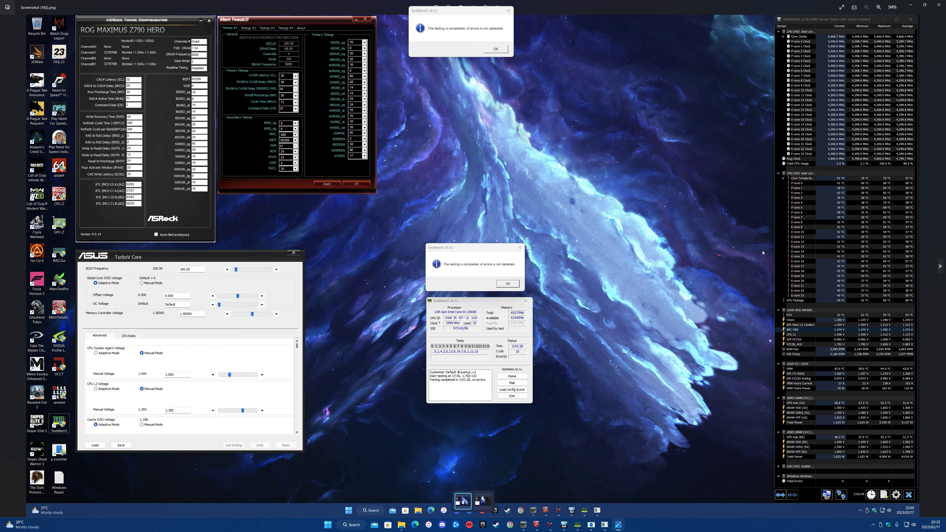
scroll(863, 317, up, 3)
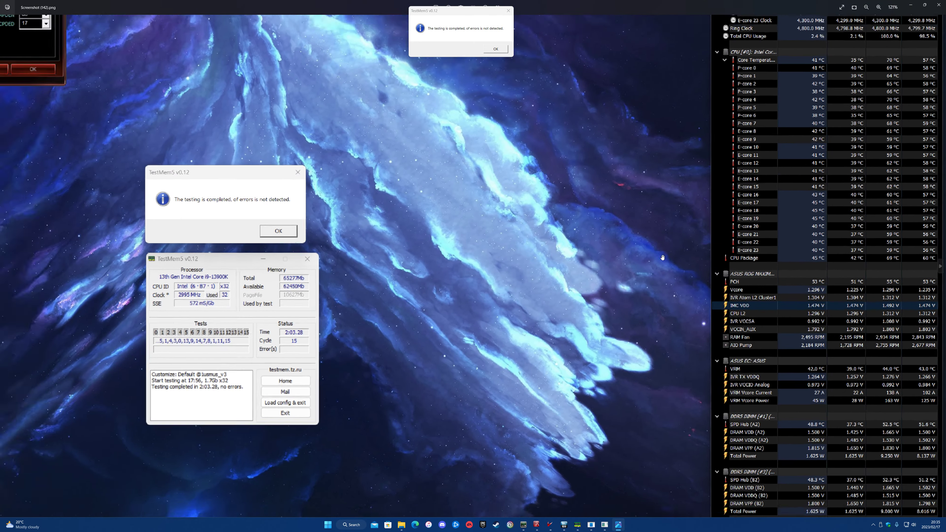
scroll(482, 264, down, 2)
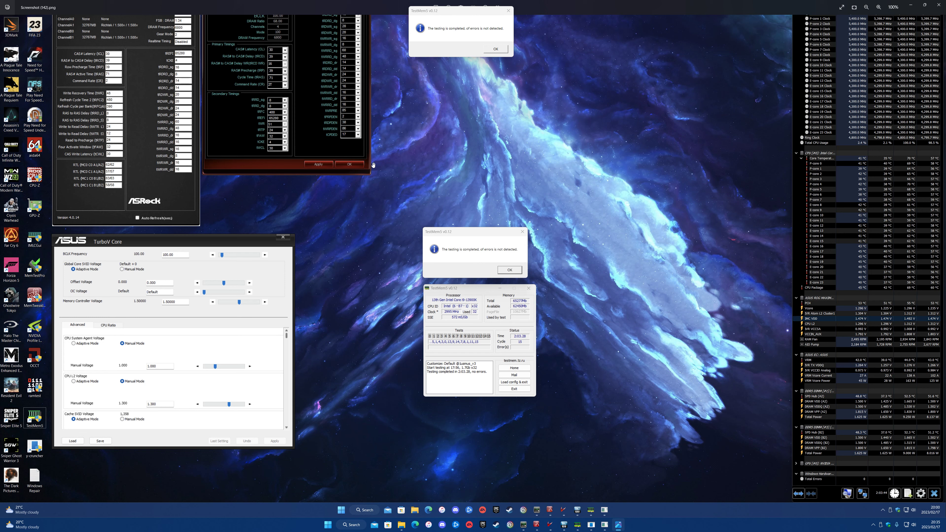
Step: Examine the DDR5 DIMM #1 and #3 temperatures, voltages and power readings in Screenshot (142)
scroll(521, 206, up, 4)
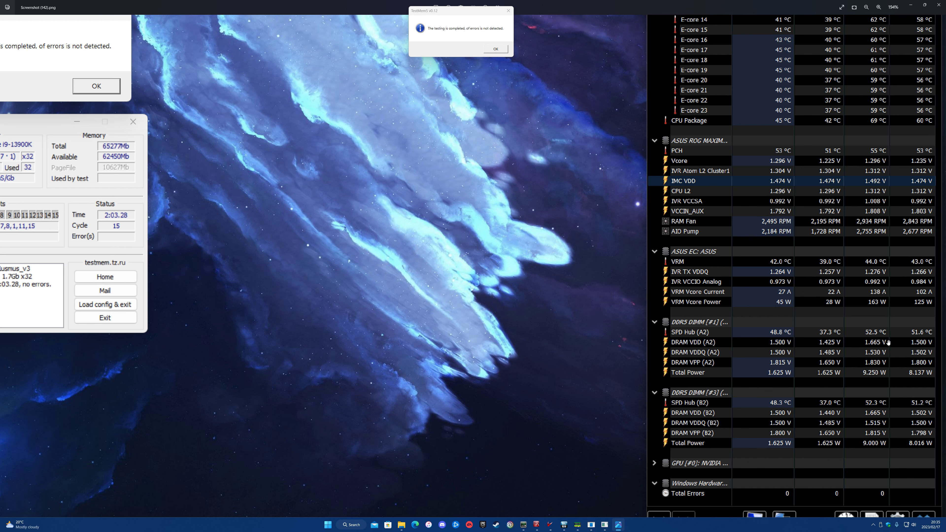
scroll(740, 264, up, 3)
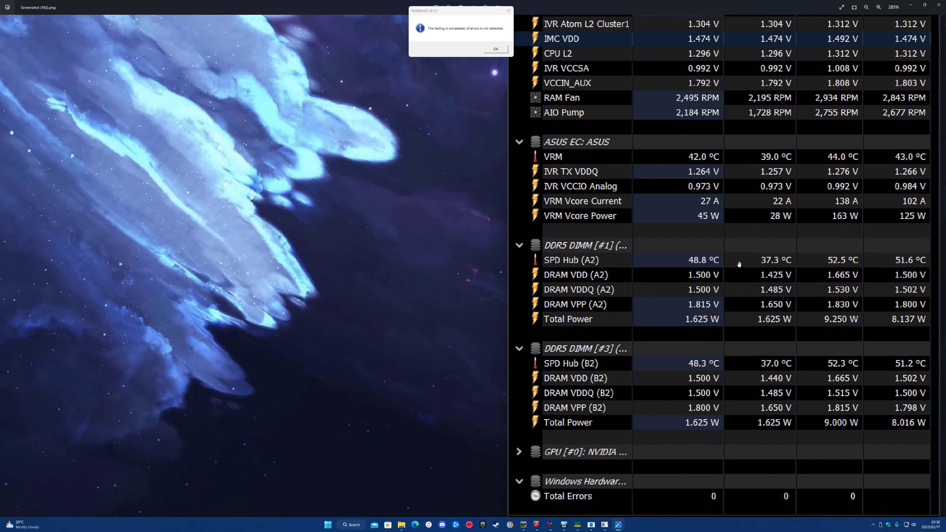
scroll(740, 264, up, 3)
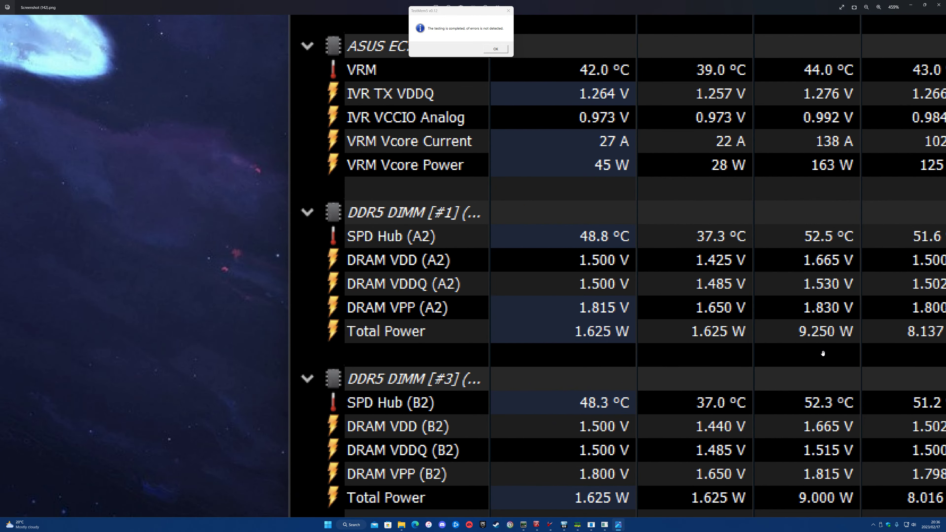
scroll(739, 262, down, 3)
scroll(805, 249, up, 2)
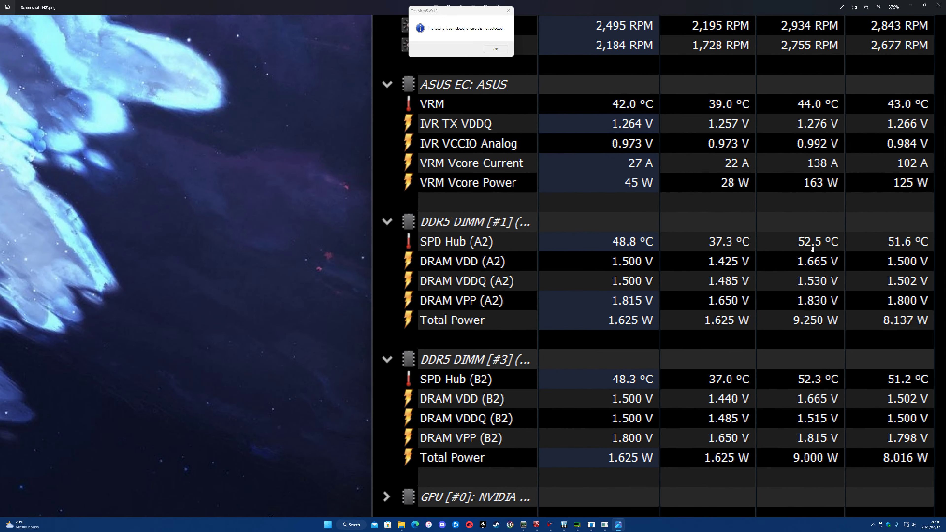
Step: Examine the TestMem5 completion status in Screenshot (142), then close the image
scroll(811, 248, down, 8)
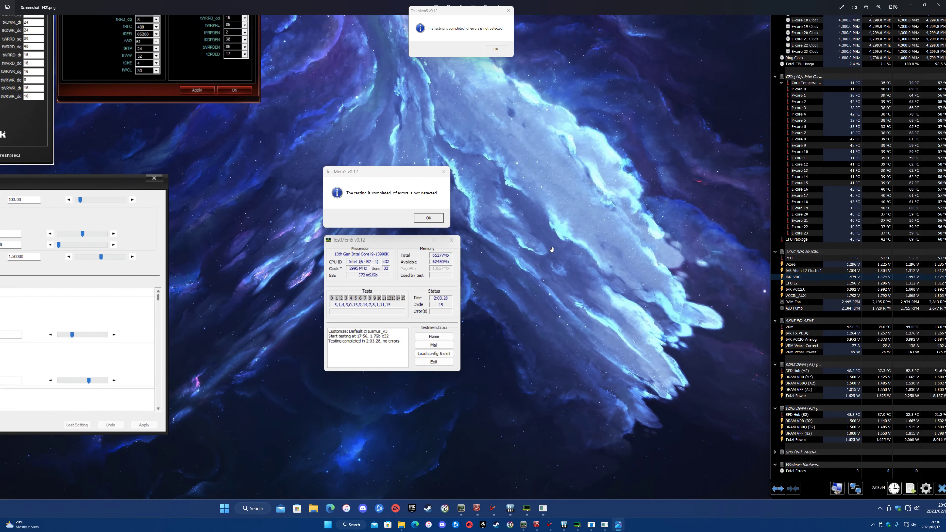
scroll(552, 250, down, 2)
scroll(482, 324, up, 3)
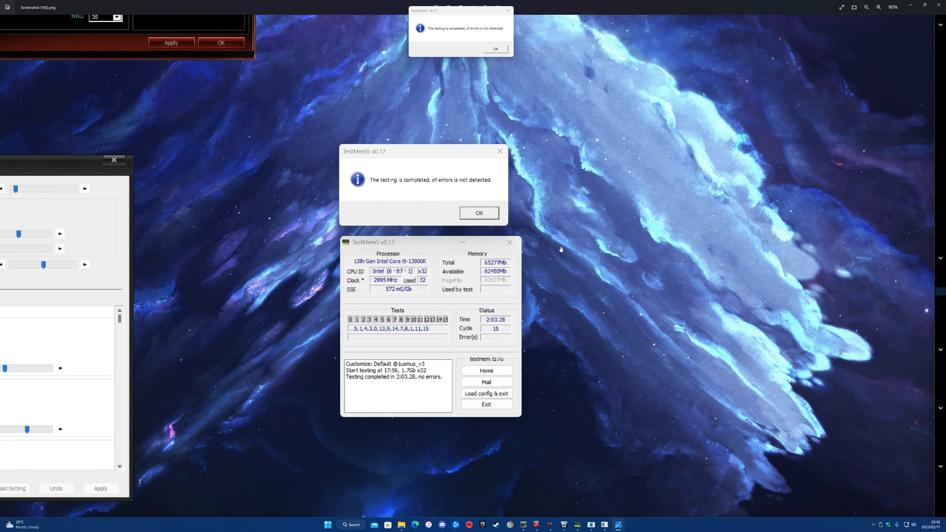
click(939, 7)
Step: Open Screenshot (143) and examine the y-cruncher VST iterations alongside the sensor readings
click(454, 265)
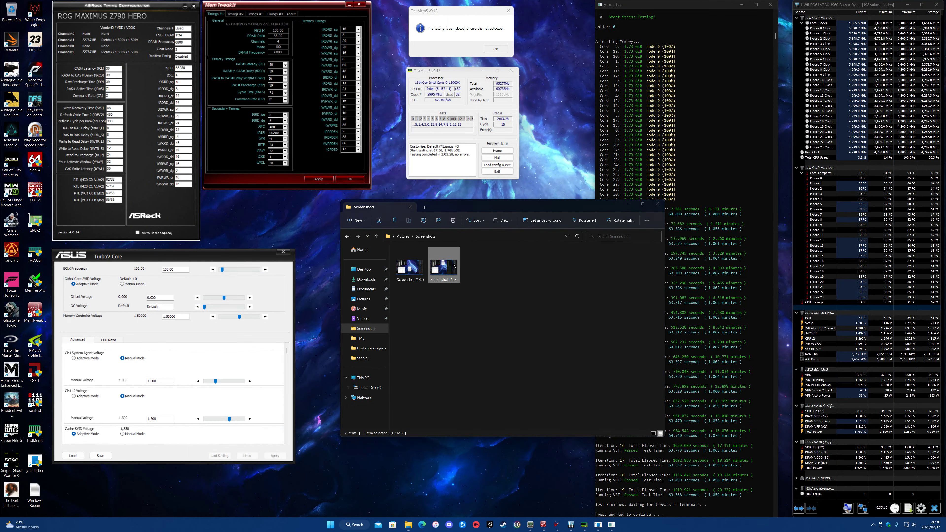
double_click(454, 265)
scroll(553, 209, up, 4)
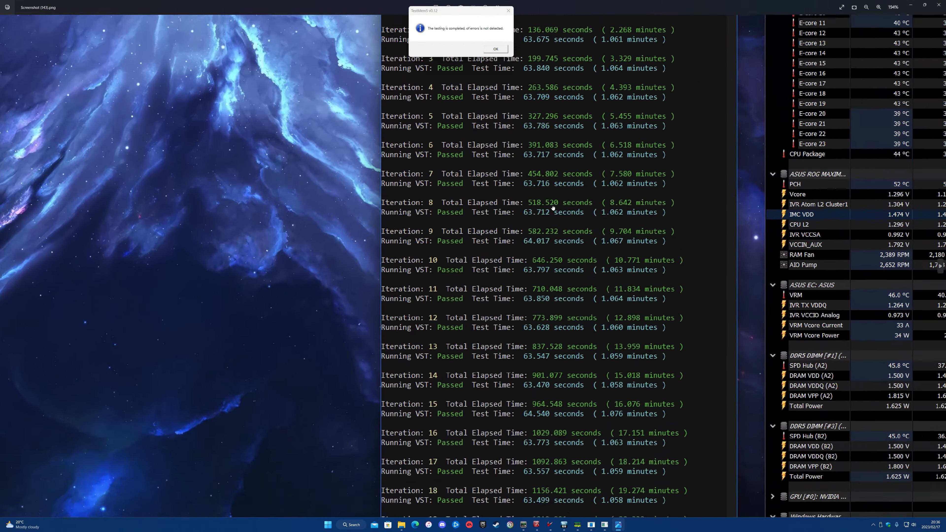
scroll(553, 209, down, 3)
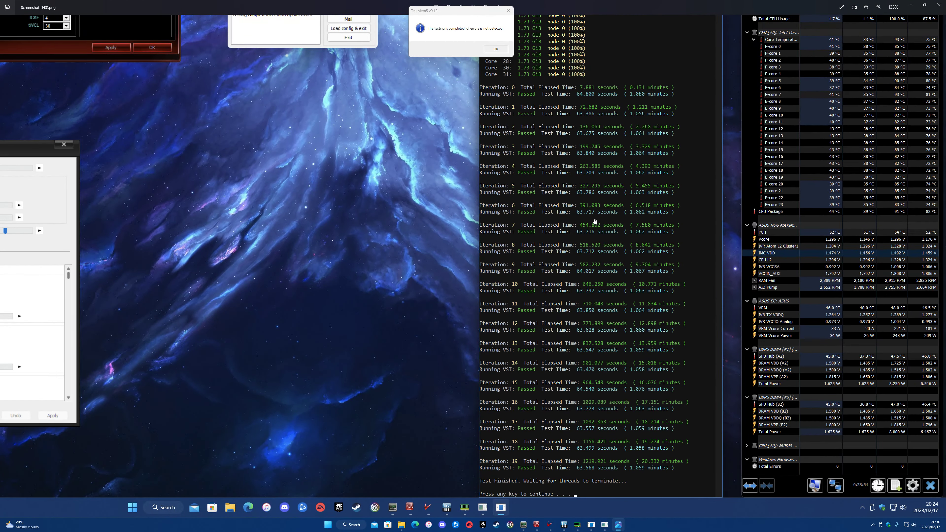